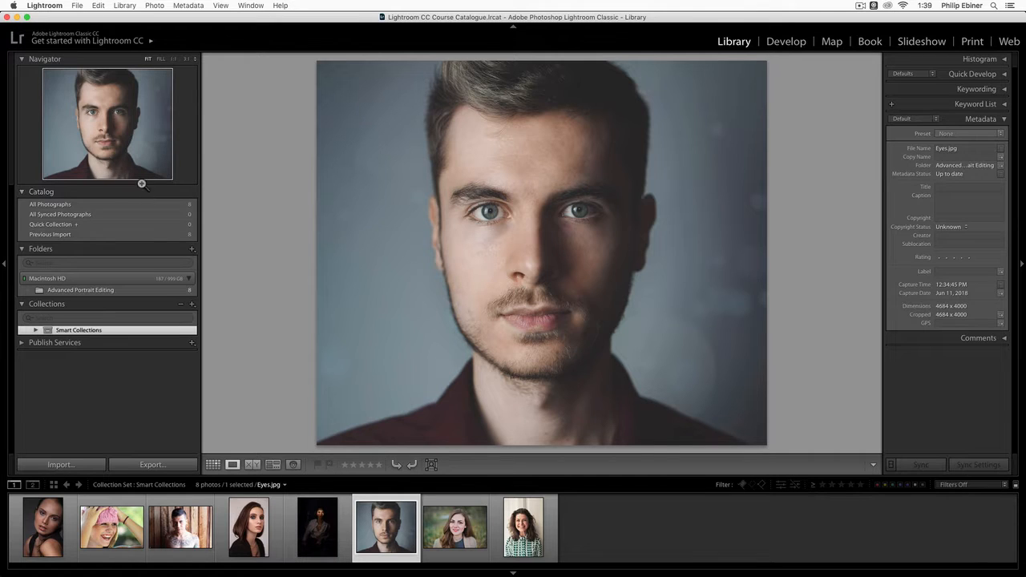
- Browse All Photographs, All Synced Photographs, Quick Collection and Previous Import in the catalog, and view the Advanced Portrait Editing folder
click(32, 205)
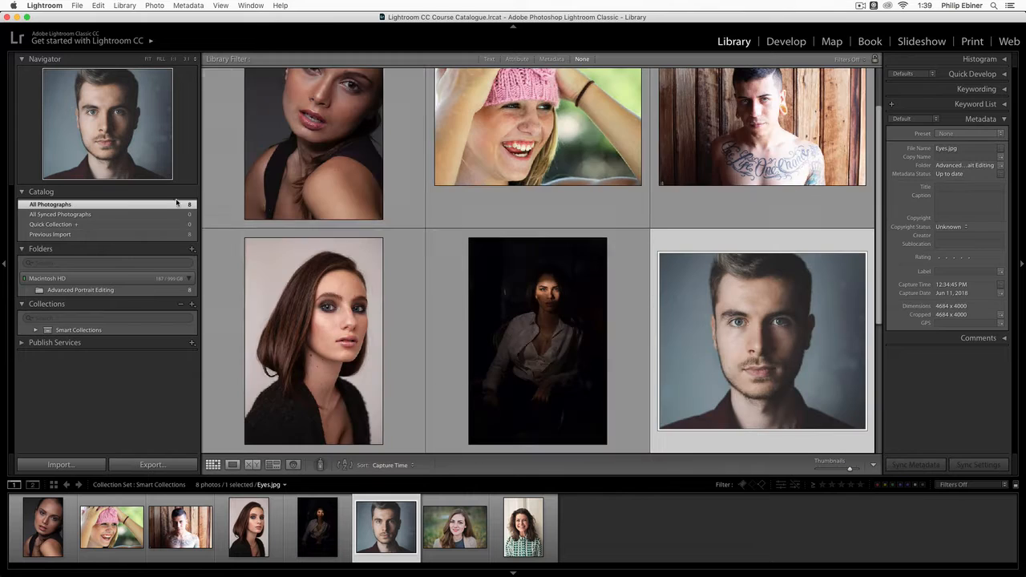
scroll(388, 226, up, 2)
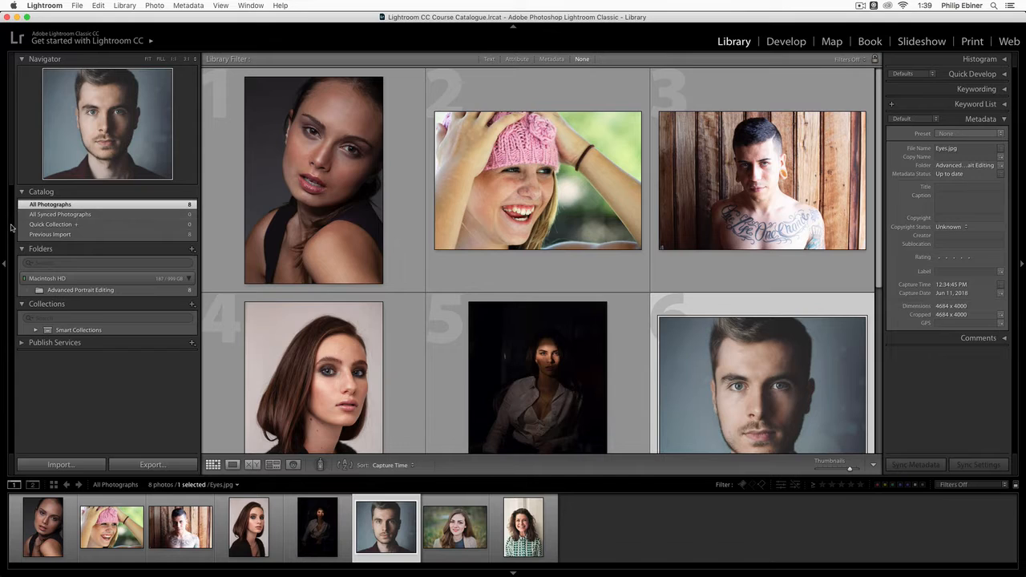
click(88, 214)
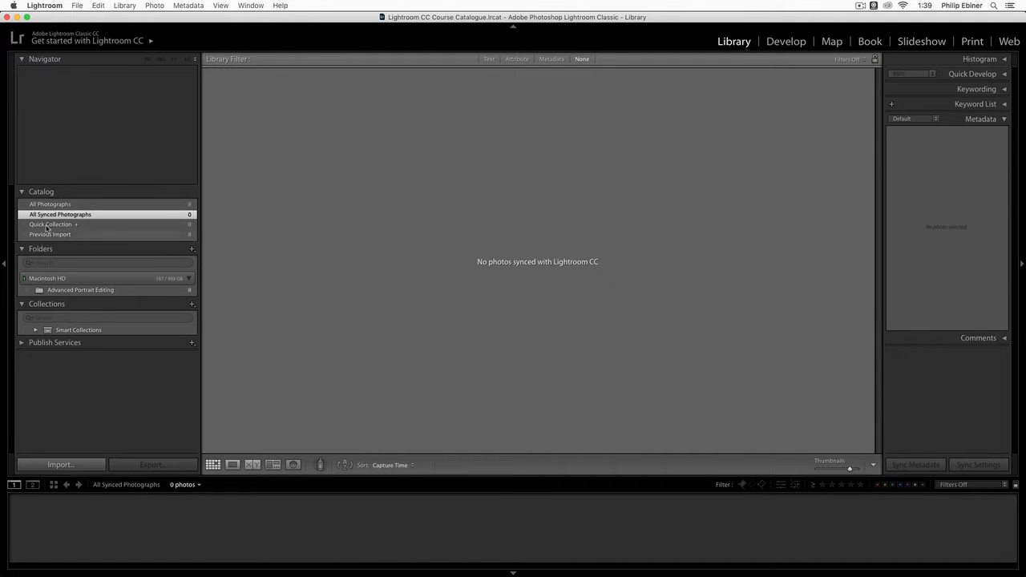
click(48, 226)
click(64, 235)
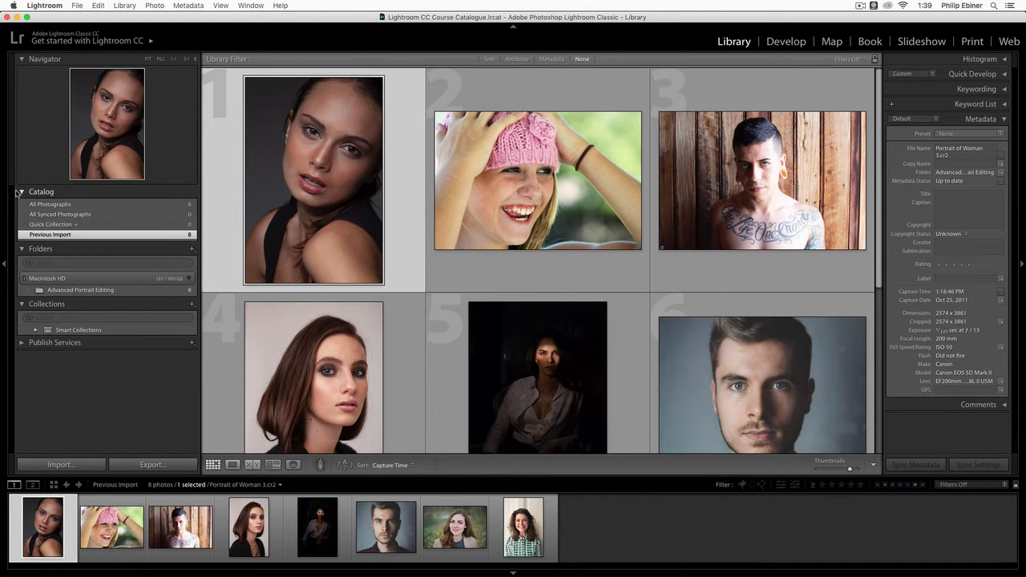
click(21, 193)
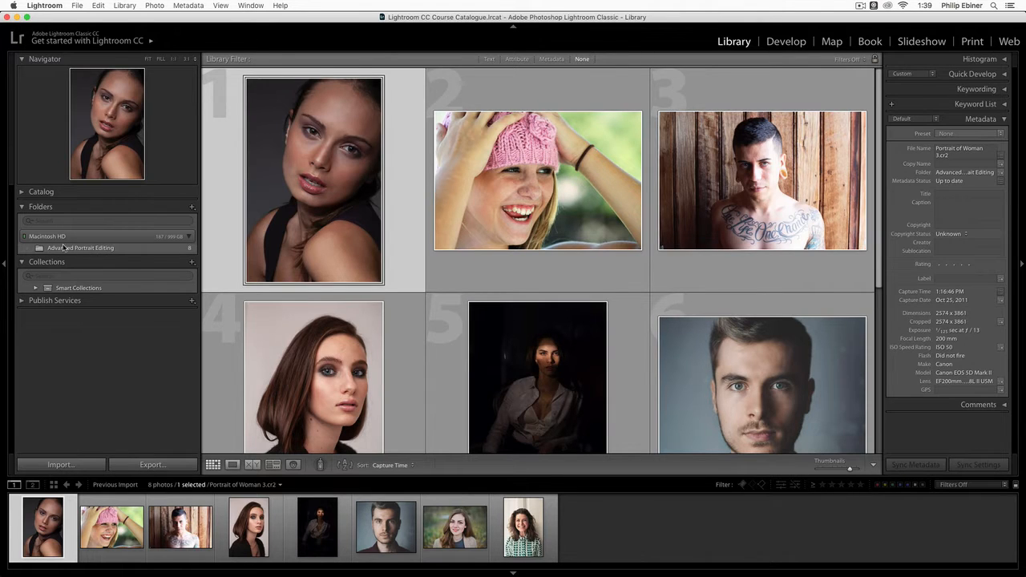
click(63, 248)
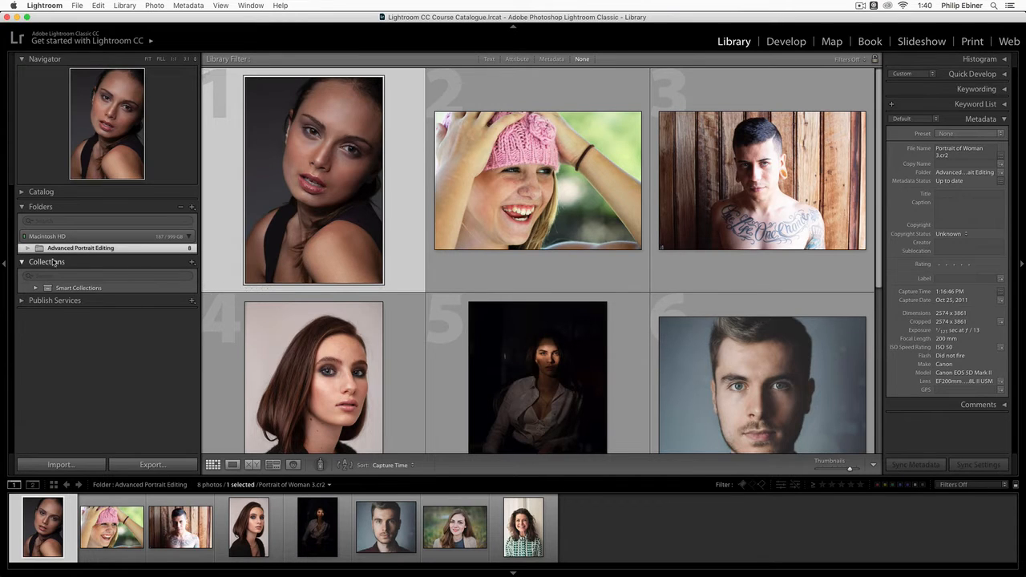
- Create a collection named Advanced Portrait Editing that includes the selected portrait of the woman in black
click(192, 263)
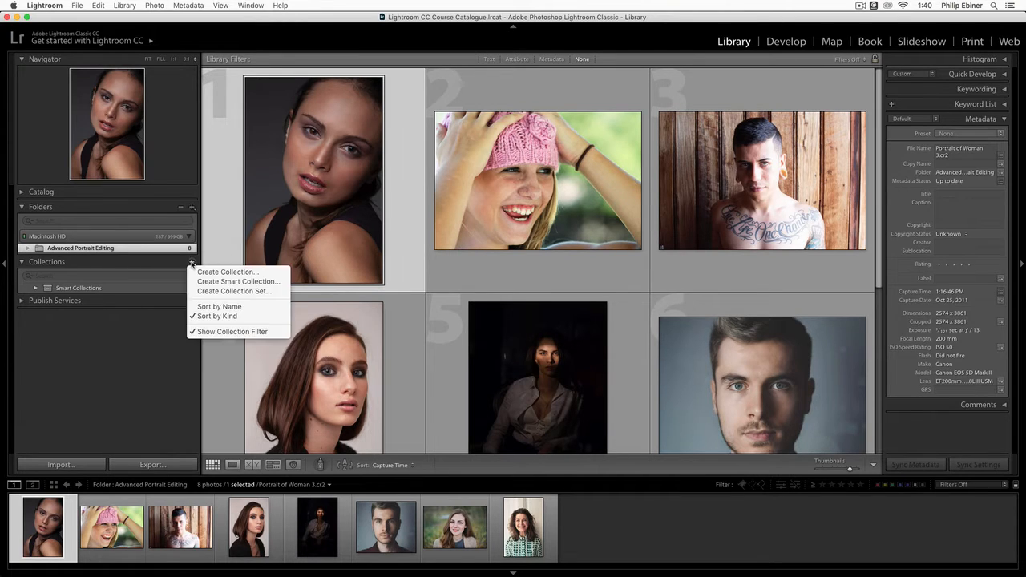
click(207, 273)
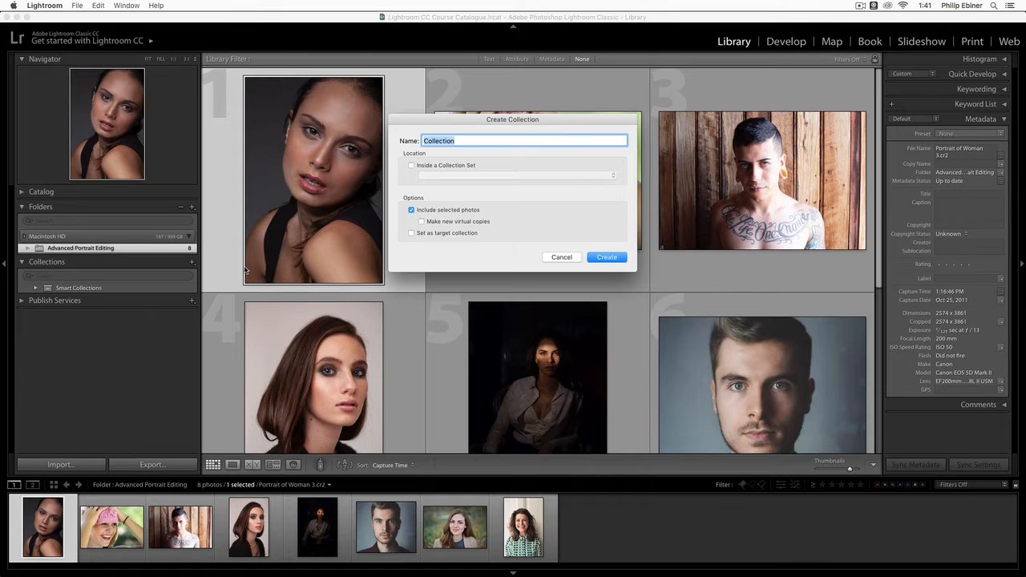
text(A)
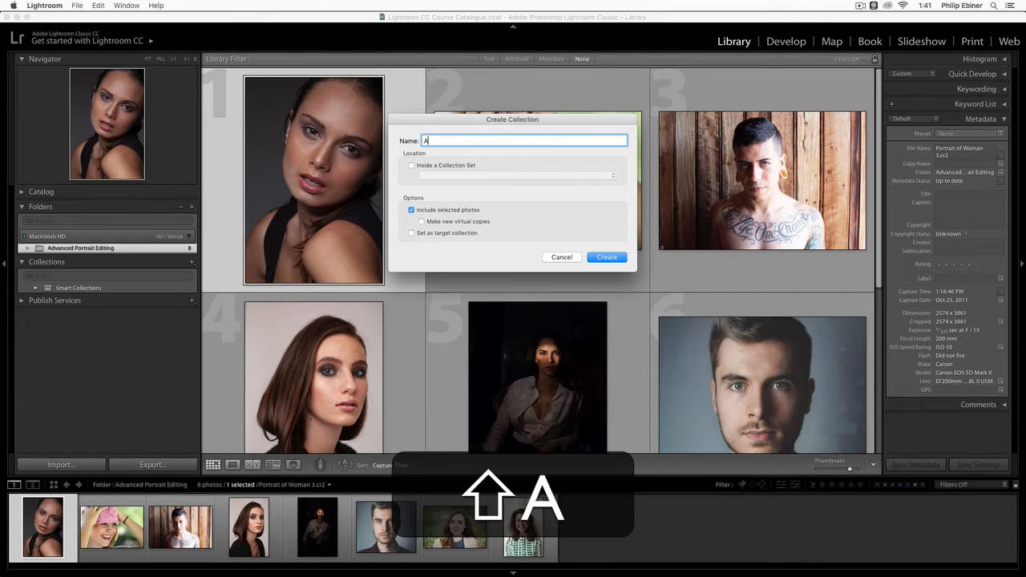
text(dvanced )
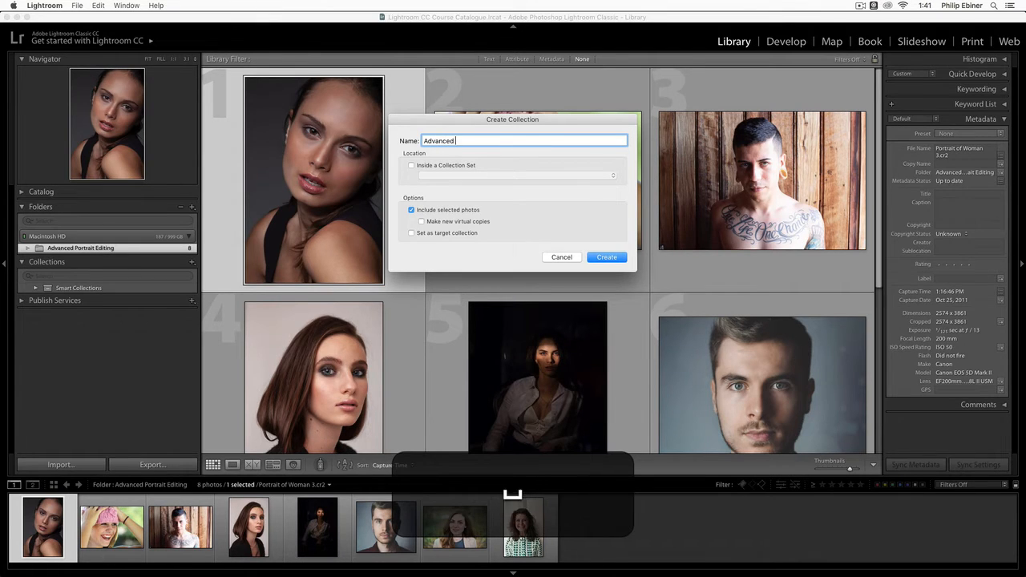
text(Portrait Editing)
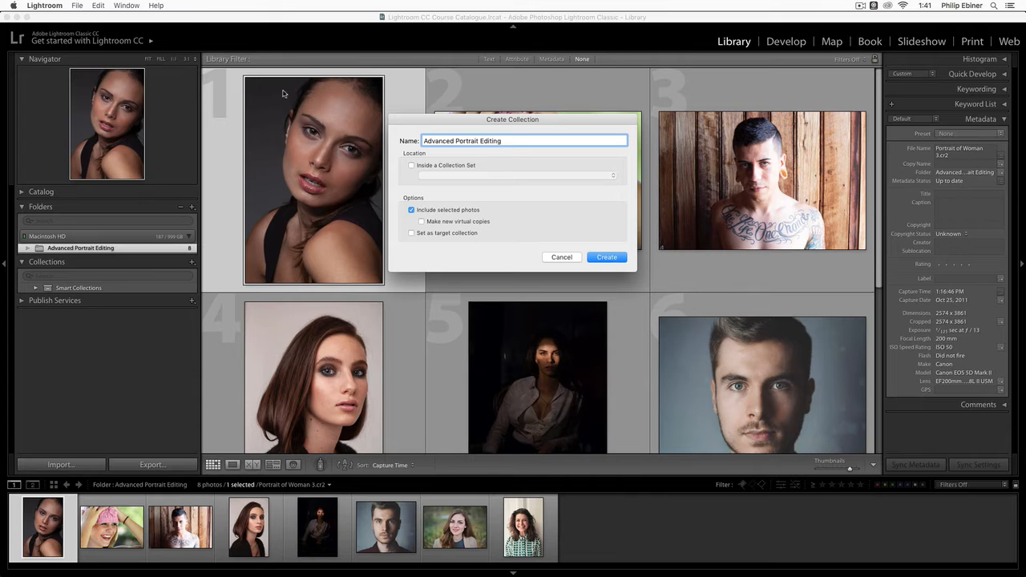
click(623, 257)
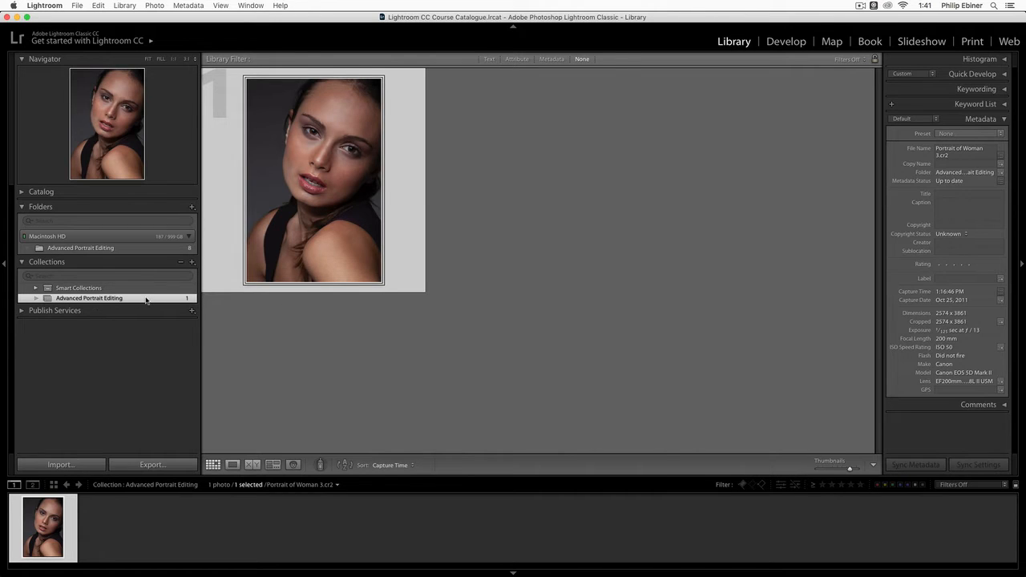
- Expand the catalog list, view the previous import, and display the Advanced Portrait Editing folder's photos
click(32, 193)
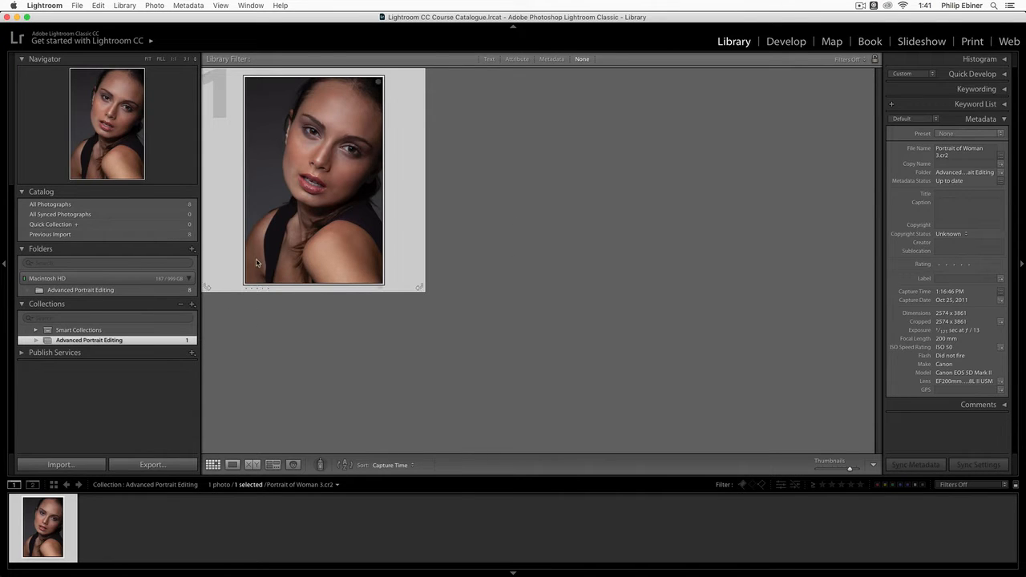
click(70, 289)
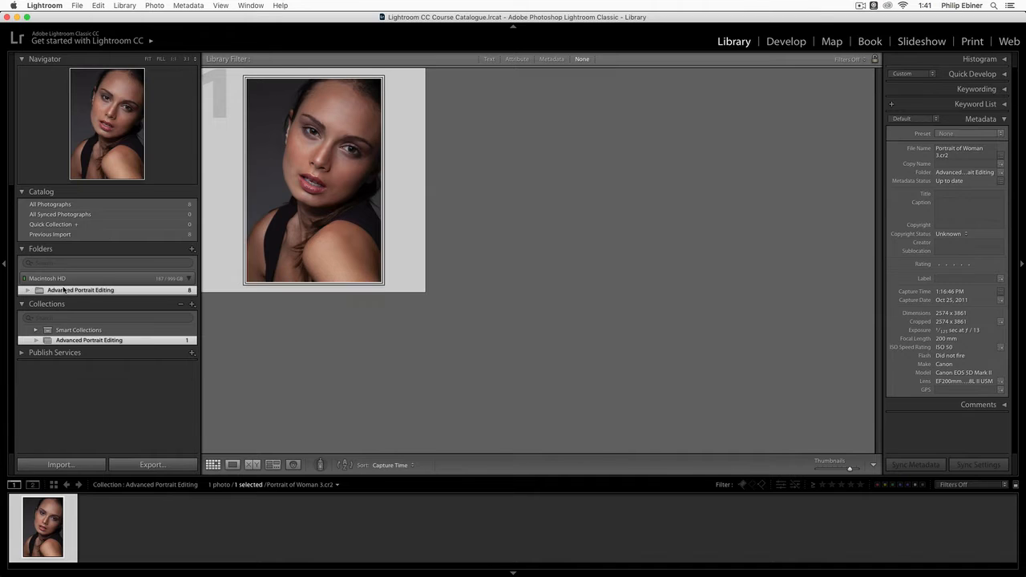
click(62, 234)
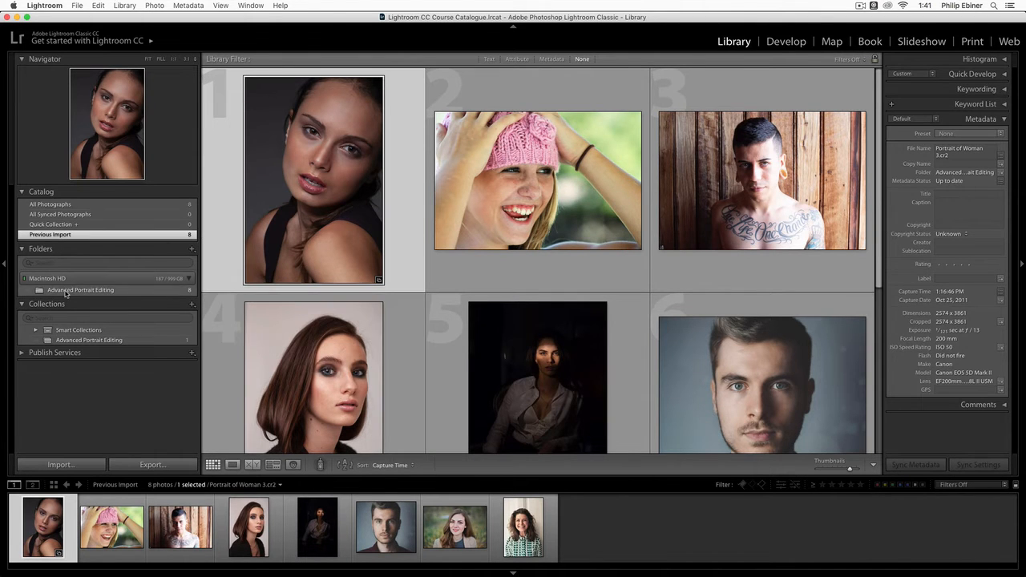
click(68, 290)
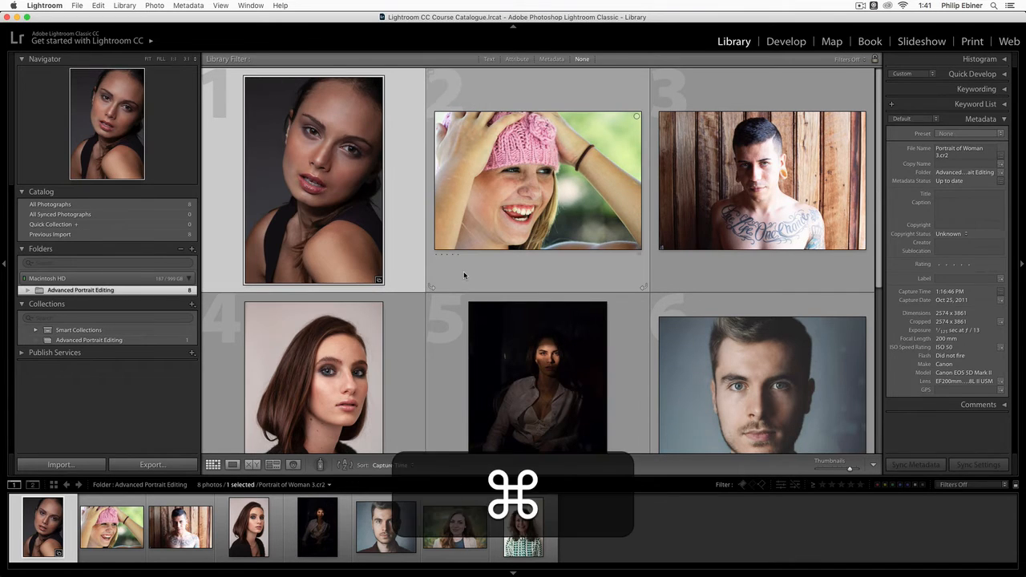
- Select all photos in the folder at once, clear the selection, reselect them as a range, and clear it again
key(super+a)
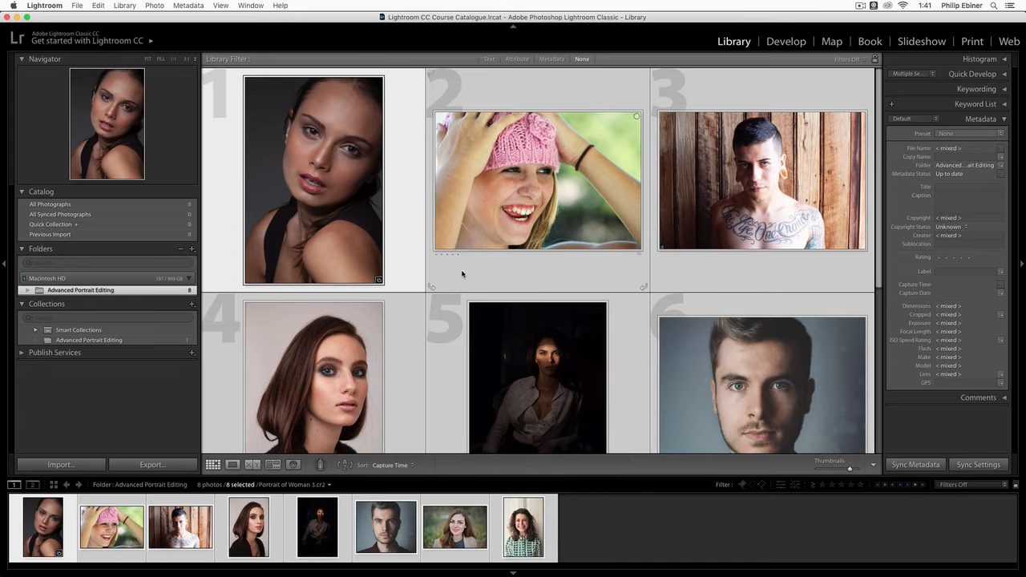
click(662, 543)
scroll(580, 282, down, 5)
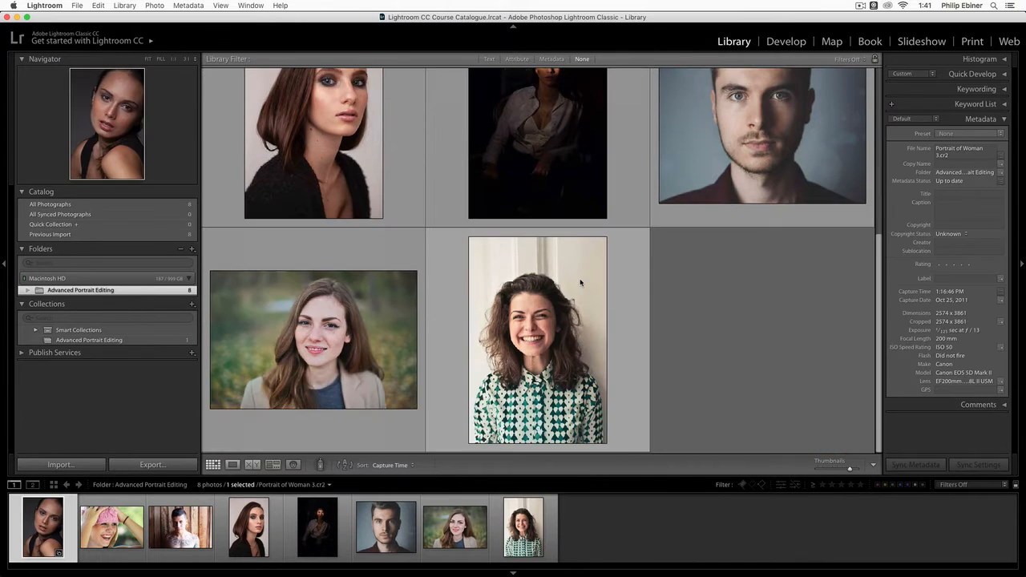
shift+click(545, 330)
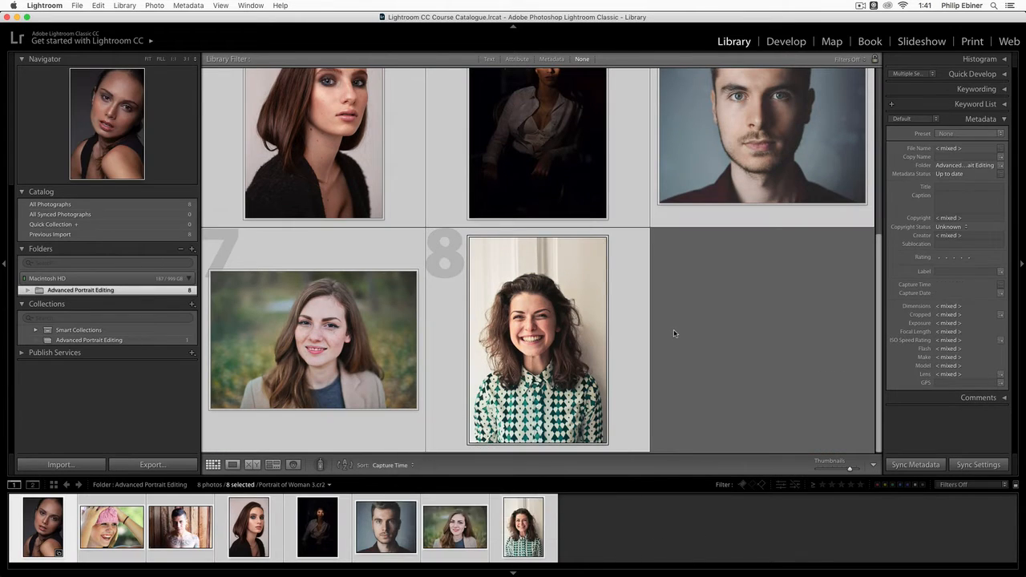
click(739, 335)
- Select the seven photos other than the first portrait one by one and add them to the Advanced Portrait Editing collection
super+click(592, 350)
super+click(546, 170)
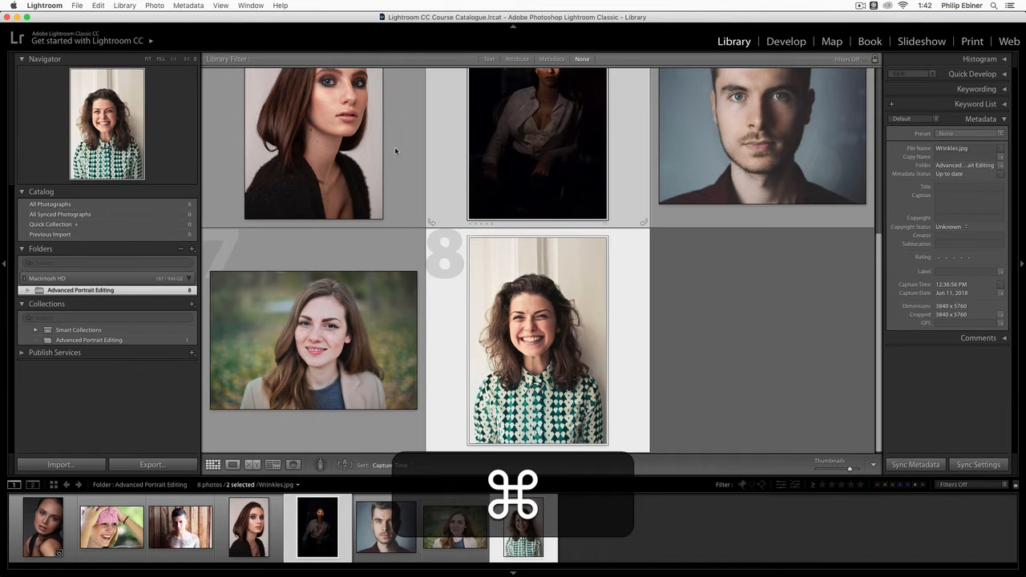
super+click(394, 147)
super+click(700, 218)
scroll(534, 84, up, 3)
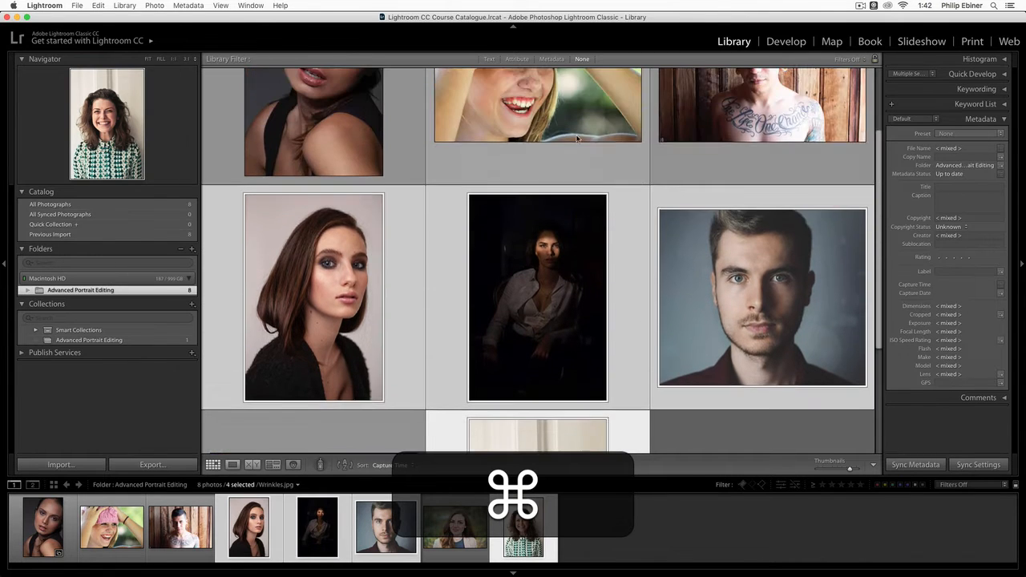
super+click(577, 139)
super+click(761, 120)
scroll(608, 219, down, 2)
super+click(347, 351)
scroll(532, 279, up, 3)
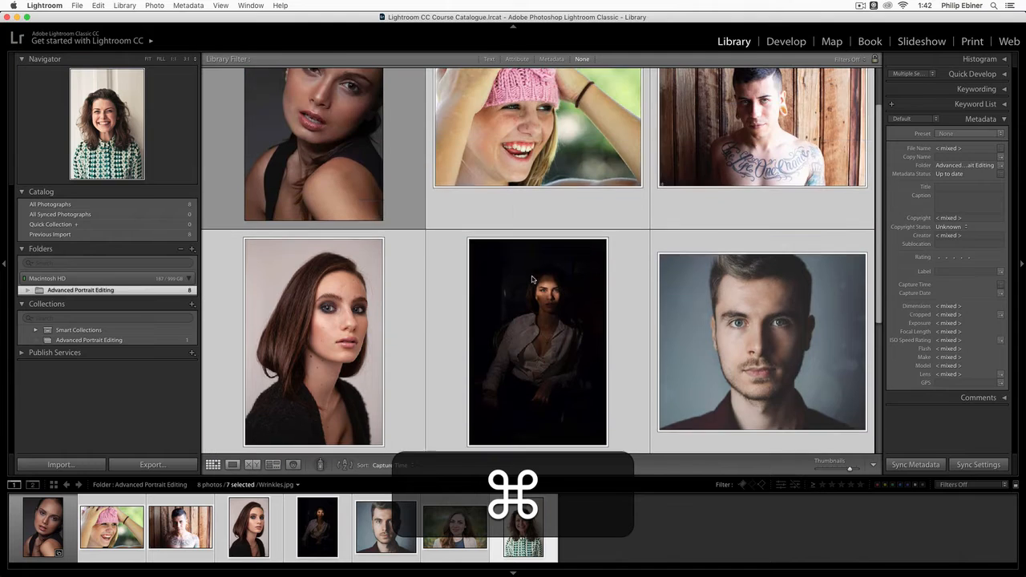
drag(393, 321, 101, 340)
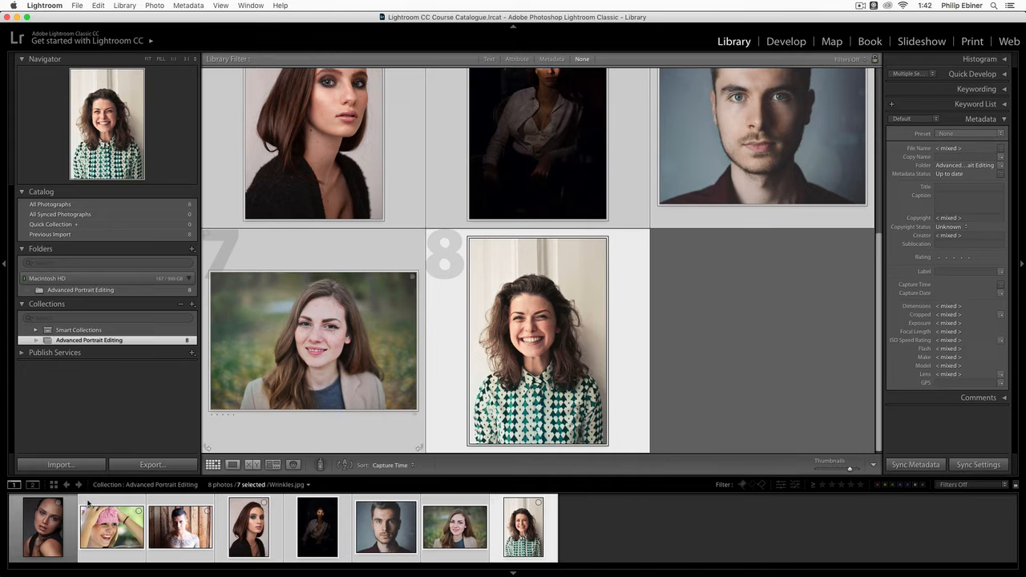
- Import all photos from the Extra Photos source folder into a new collection named Extra Photos
click(59, 465)
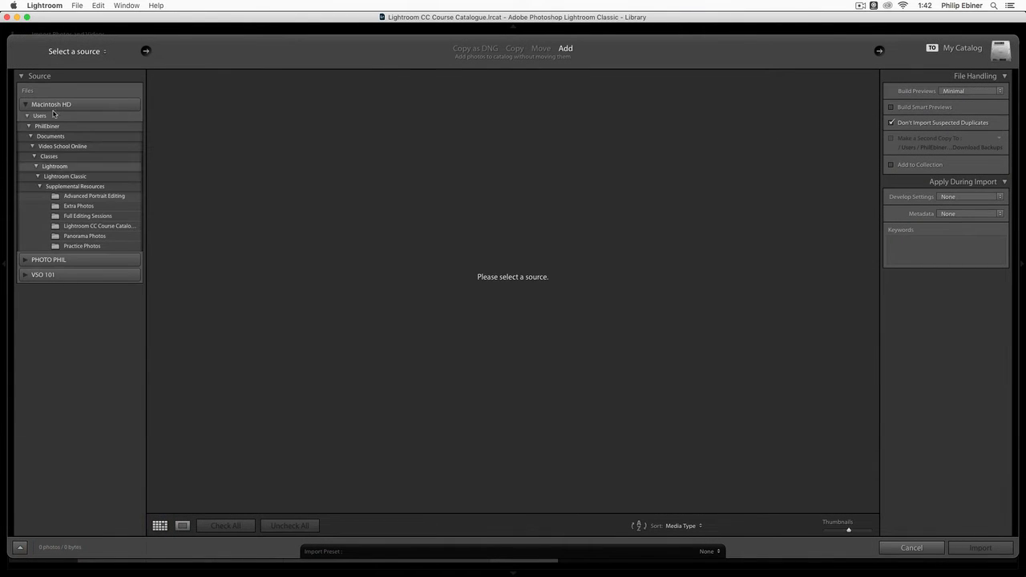
click(84, 206)
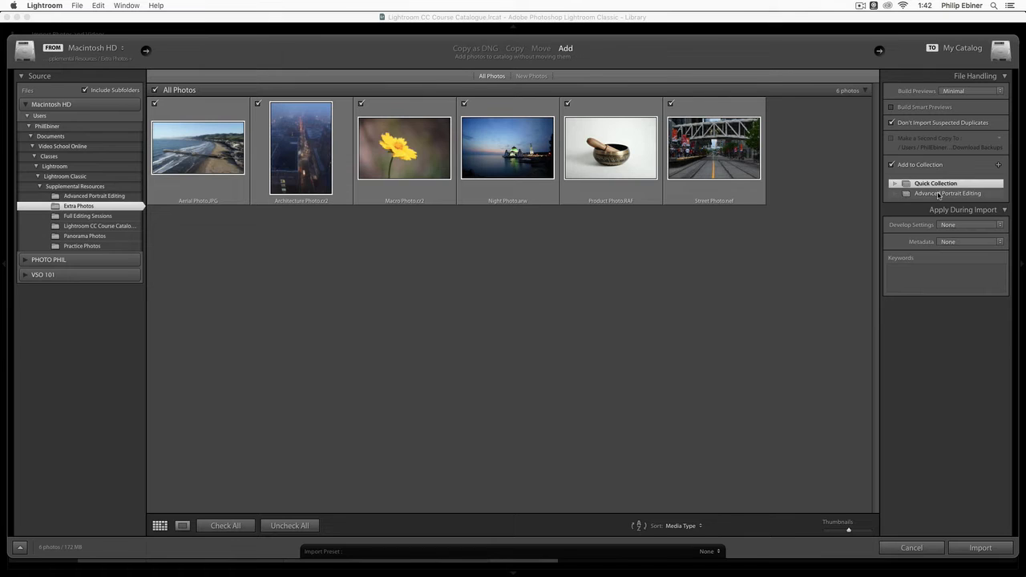
click(998, 165)
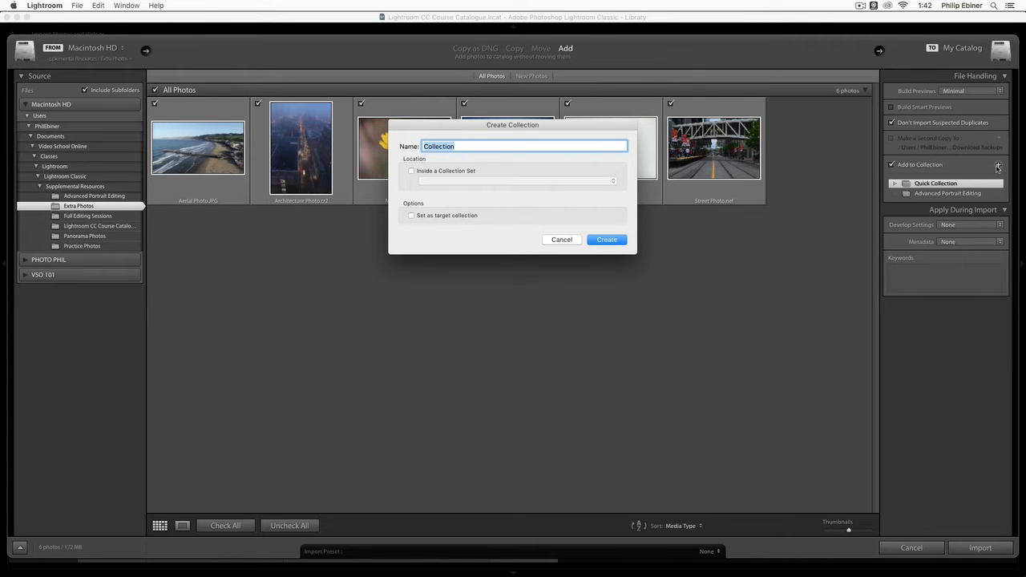
text(Extra Photos)
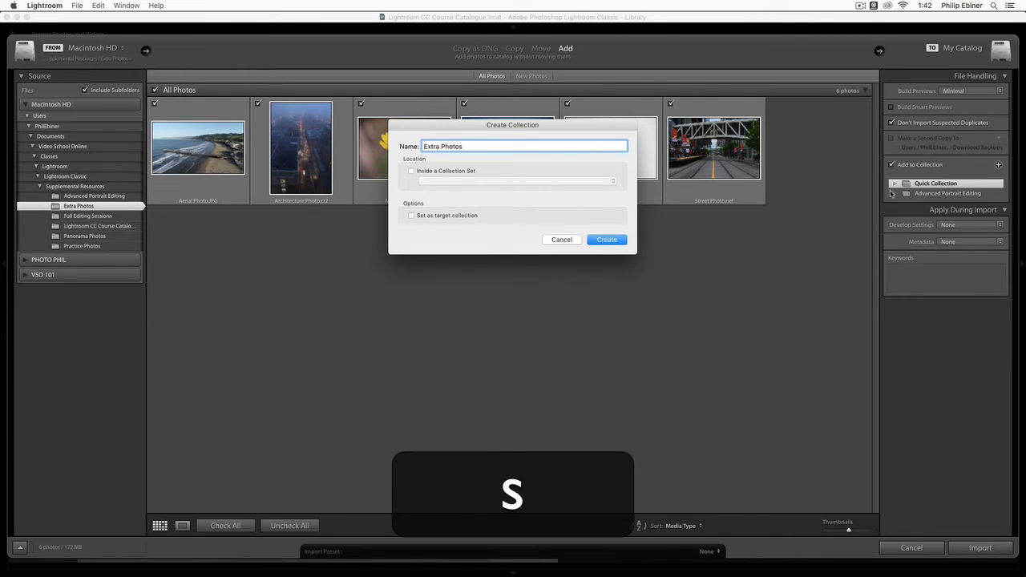
click(612, 239)
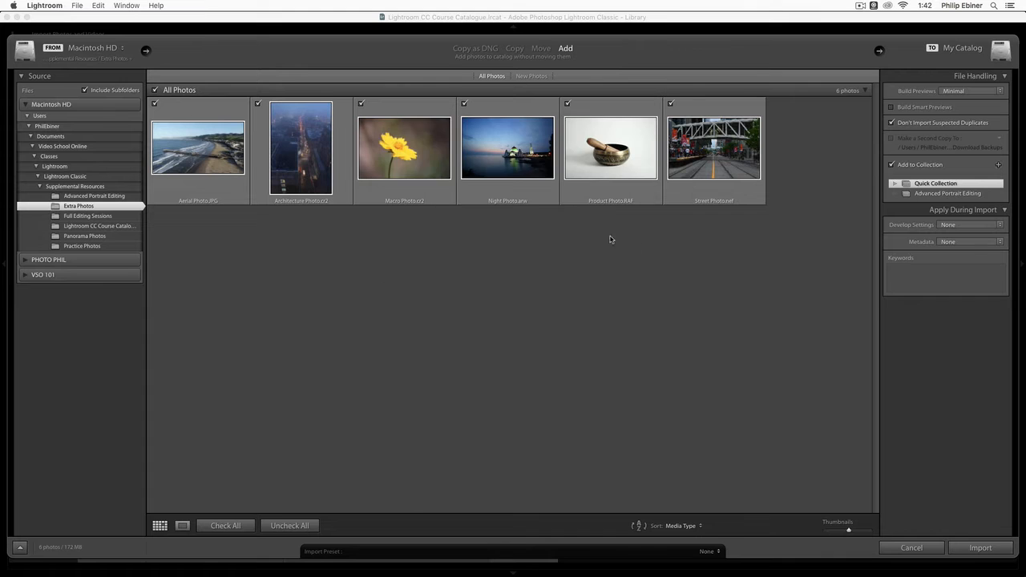
click(980, 547)
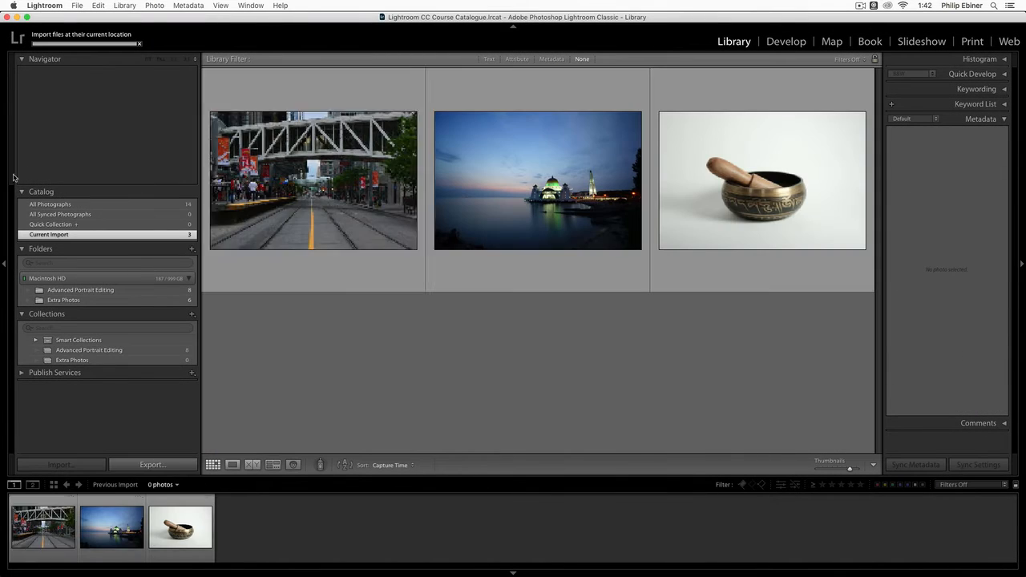
- Examine the Advanced Portrait Editing and Extra Photos collections, and compare them with Previous Import and All Photographs
click(90, 350)
click(80, 360)
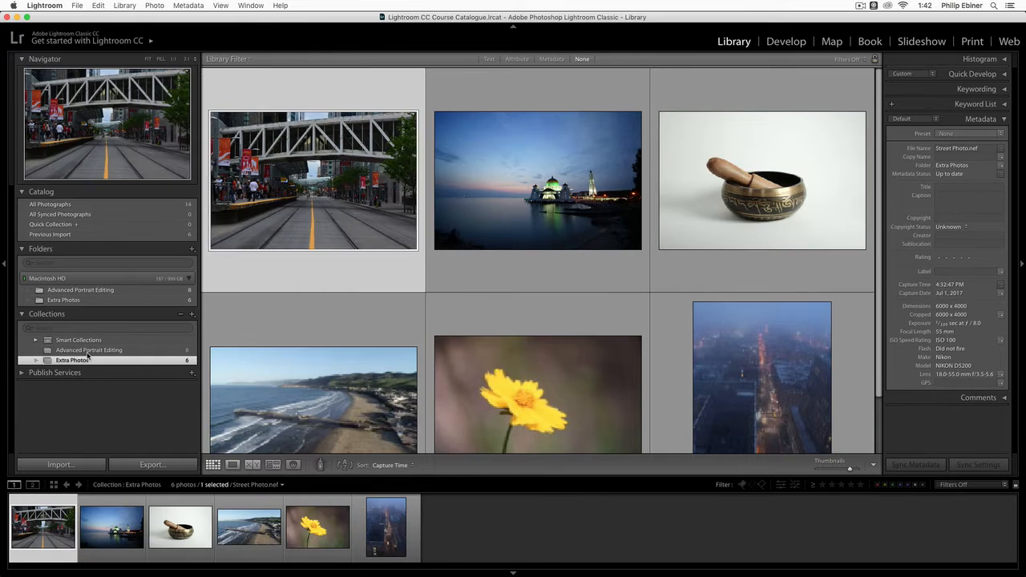
click(90, 350)
click(81, 360)
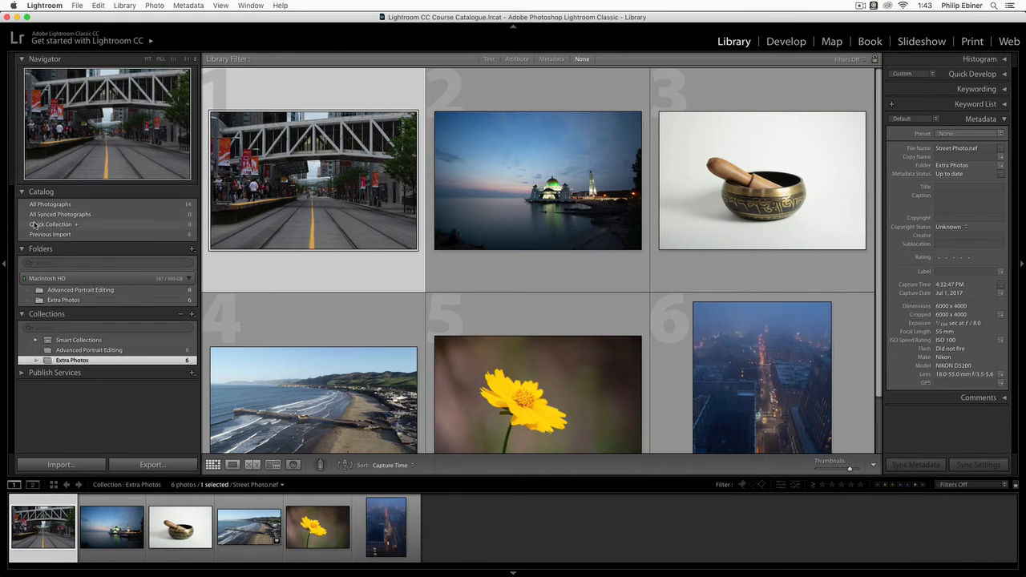
click(45, 235)
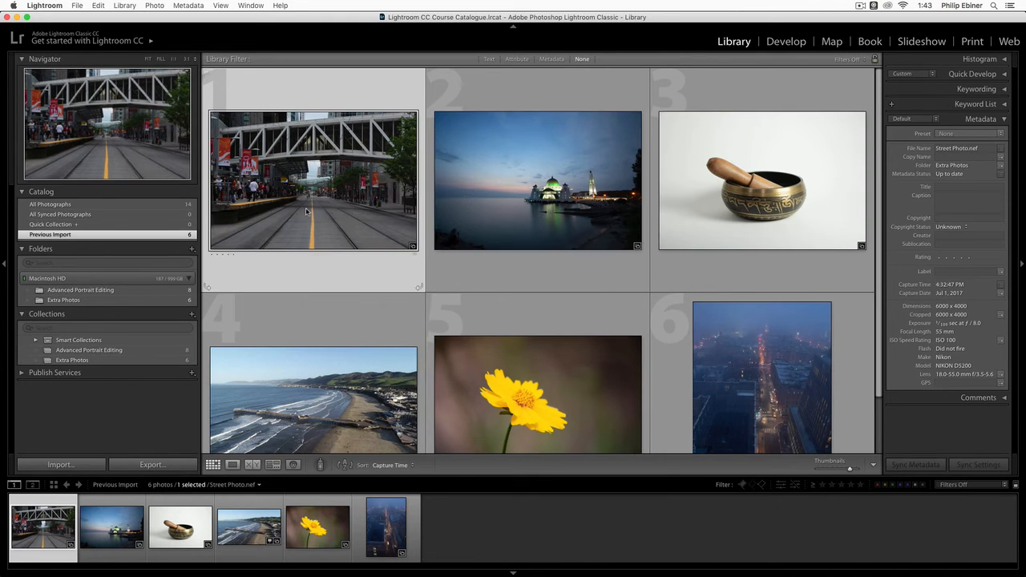
click(54, 204)
scroll(680, 321, down, 5)
scroll(680, 321, up, 5)
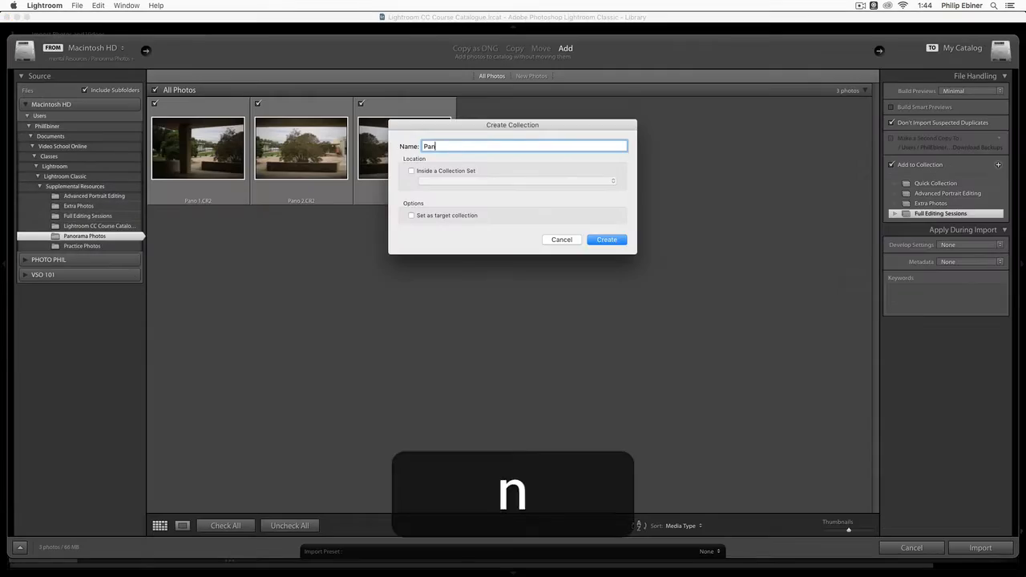
- Create the Panorama Photos collection for the panorama images being imported
key(Return)
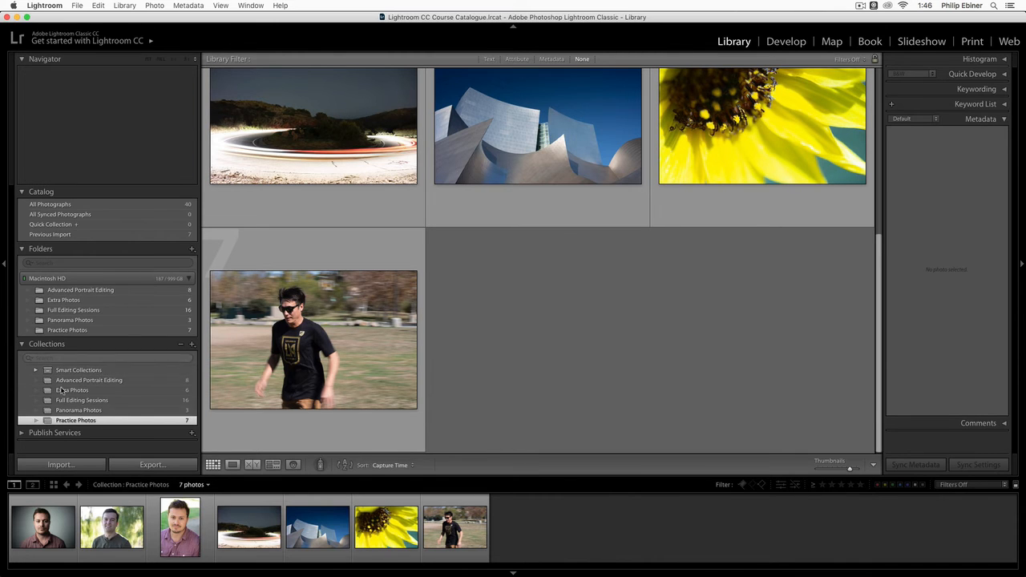
- Create a collection set named Lightroom Classic CC Course, outside any other collection set
click(191, 345)
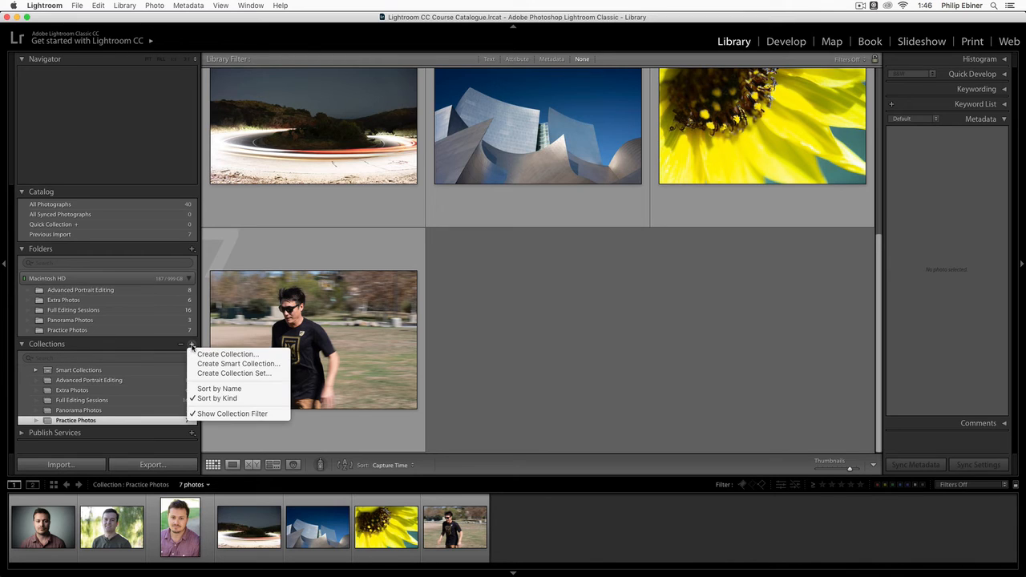
click(228, 374)
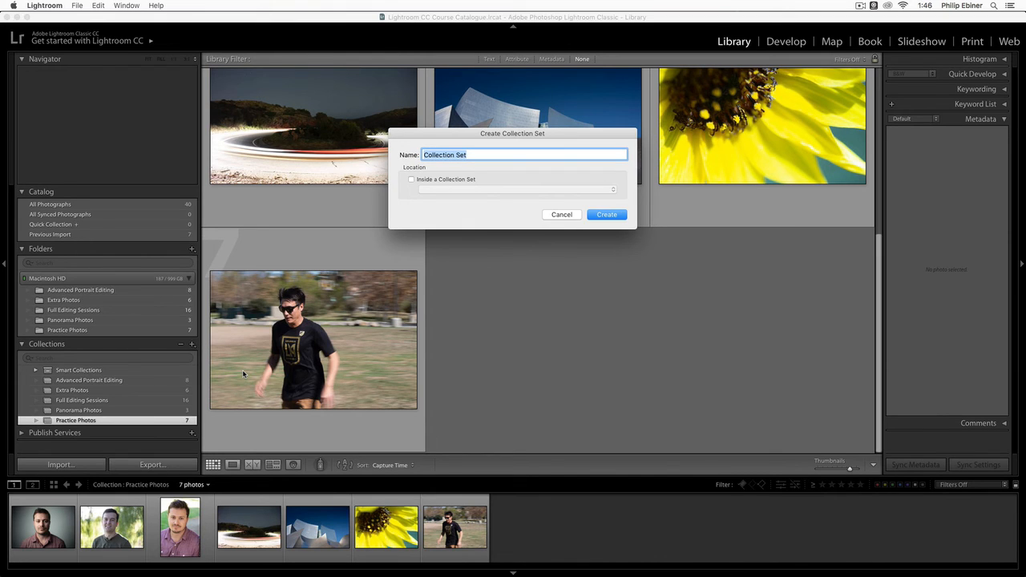
text(Lightroom )
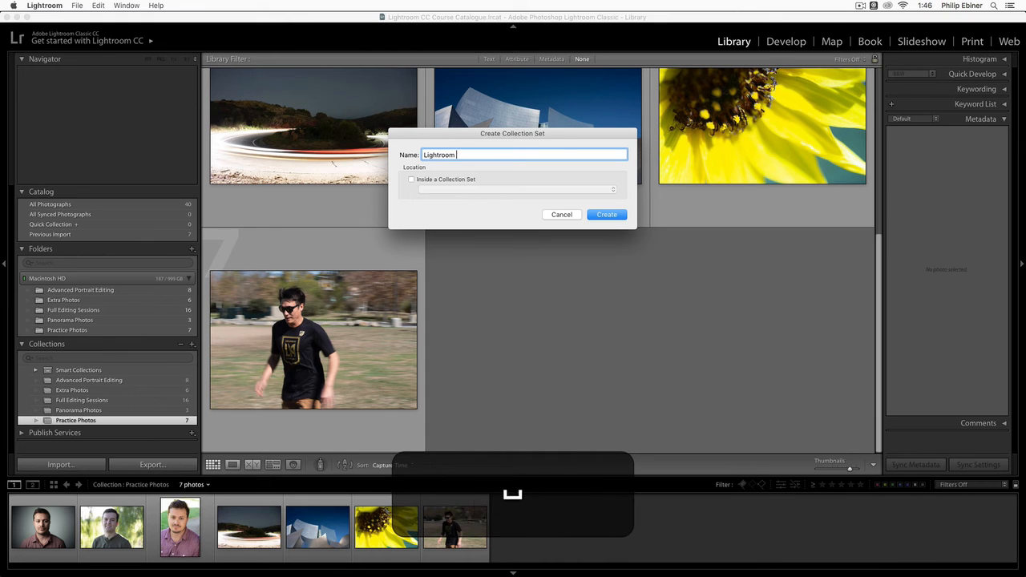
text(Classic CC Course)
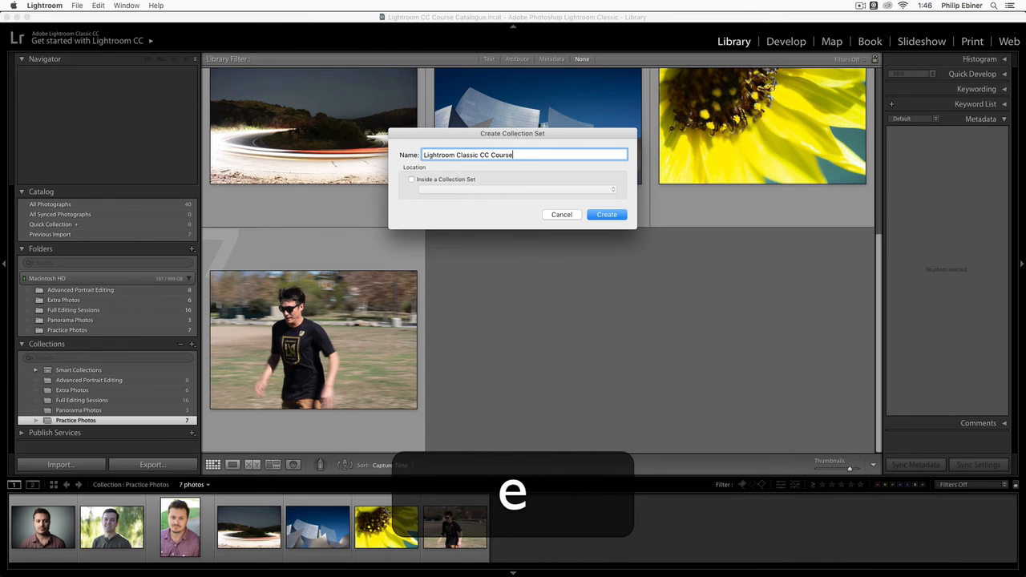
click(608, 214)
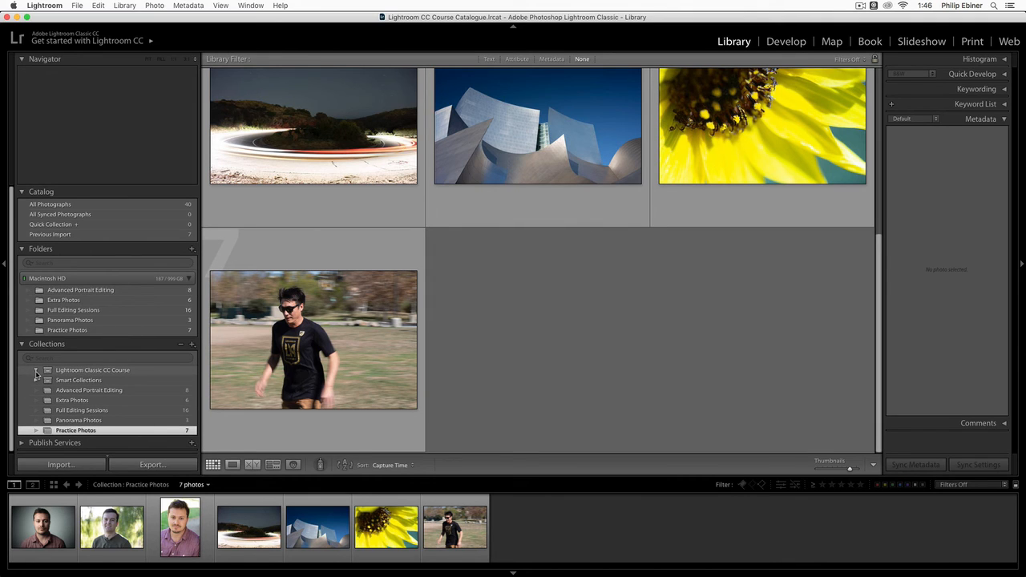
- Move the Advanced Portrait Editing, Extra Photos, Full Editing Sessions, Panorama Photos and Practice Photos collections into the Lightroom Classic CC Course set
shift+click(78, 391)
drag(74, 393, 74, 370)
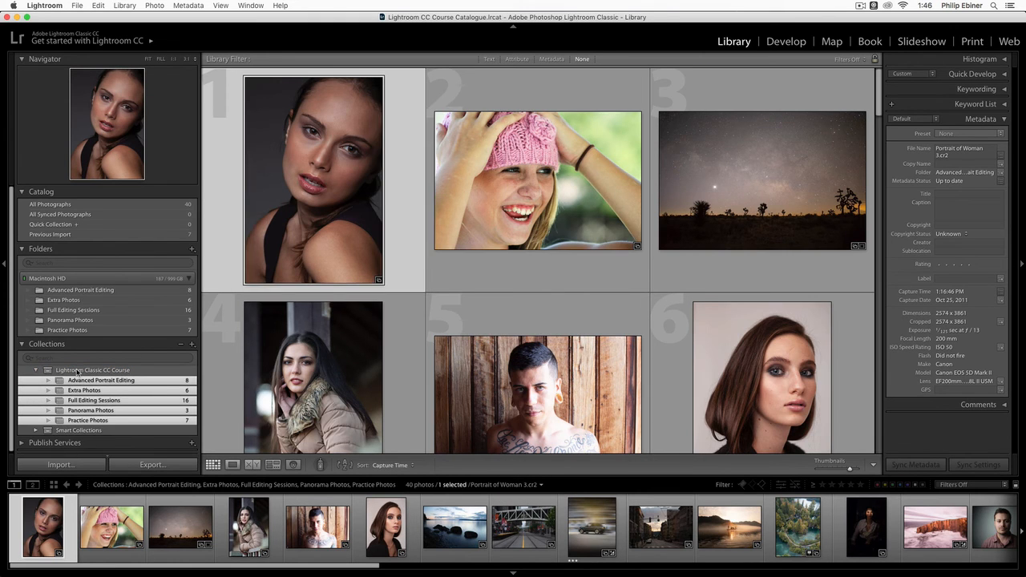
click(37, 371)
click(37, 371)
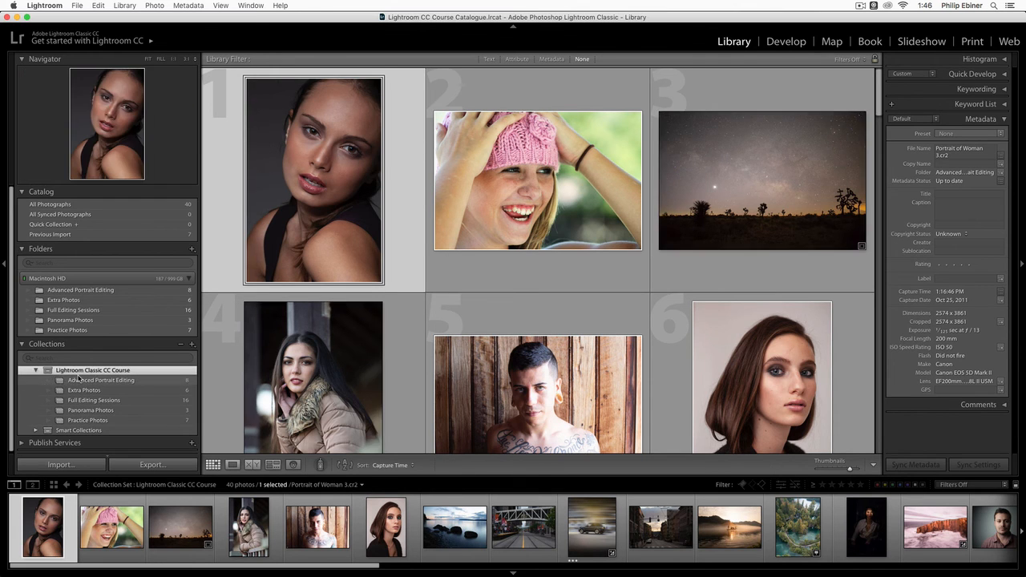
- Examine the photos in the whole Lightroom Classic CC Course set and in each of its five collections
click(81, 380)
click(82, 391)
click(92, 370)
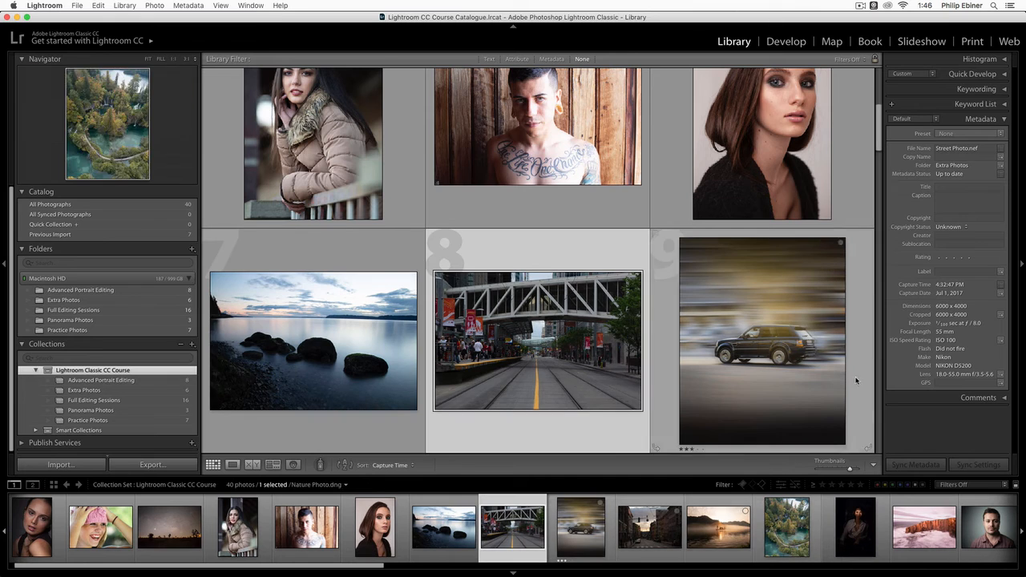
click(89, 380)
click(85, 391)
click(92, 400)
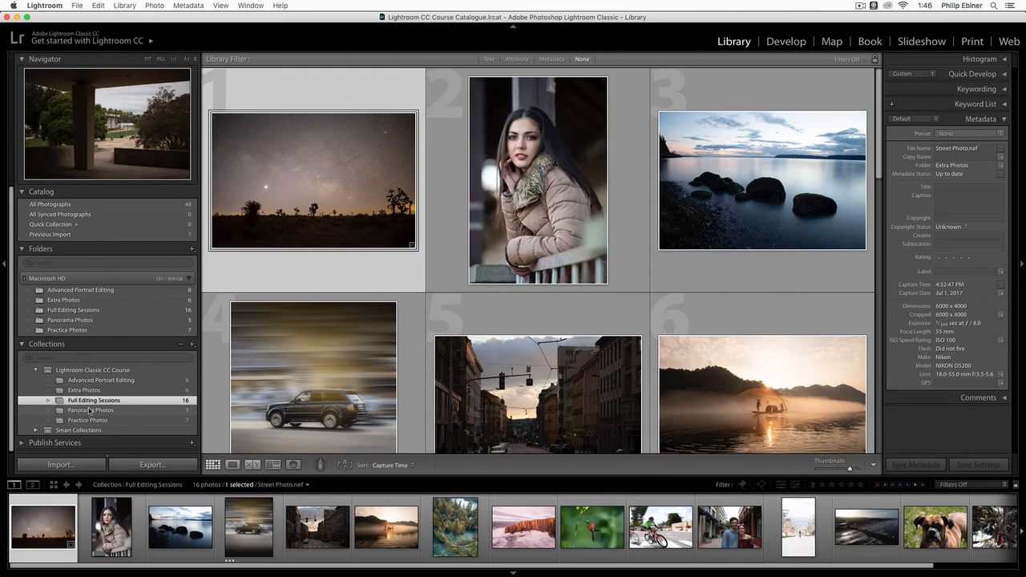
click(91, 410)
click(88, 420)
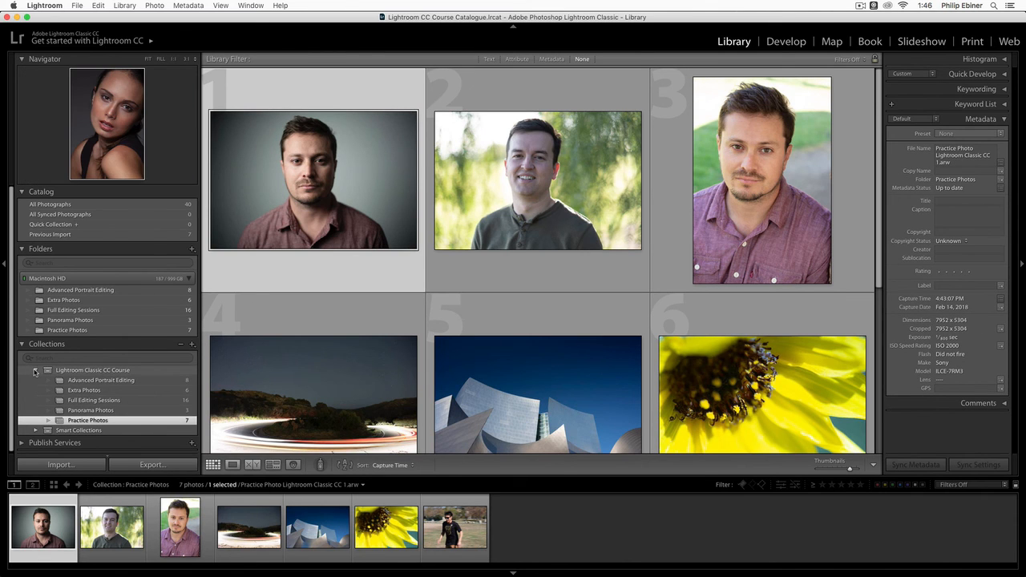
- Collapse the Lightroom Classic CC Course set along with the Folders and Catalog sections
click(35, 371)
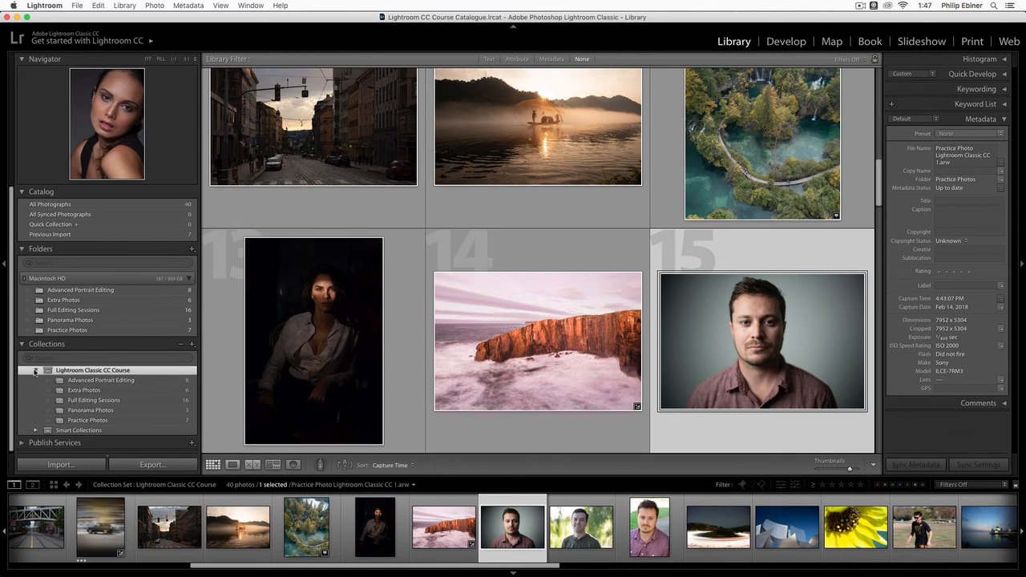
click(36, 371)
click(22, 248)
click(27, 194)
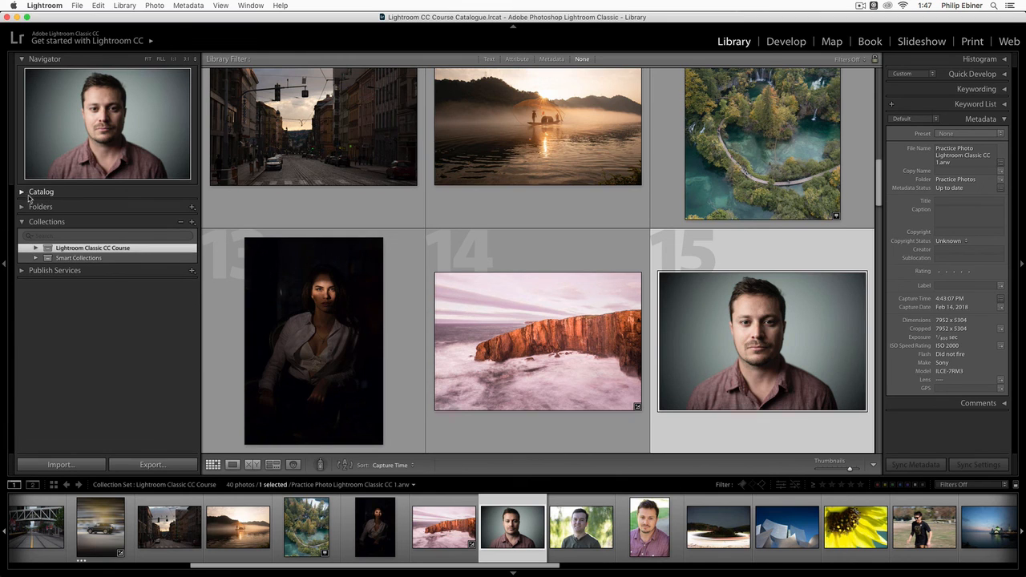
- Expand the Lightroom Classic CC Course set and view the Advanced Portrait Editing and Extra Photos collections
click(100, 250)
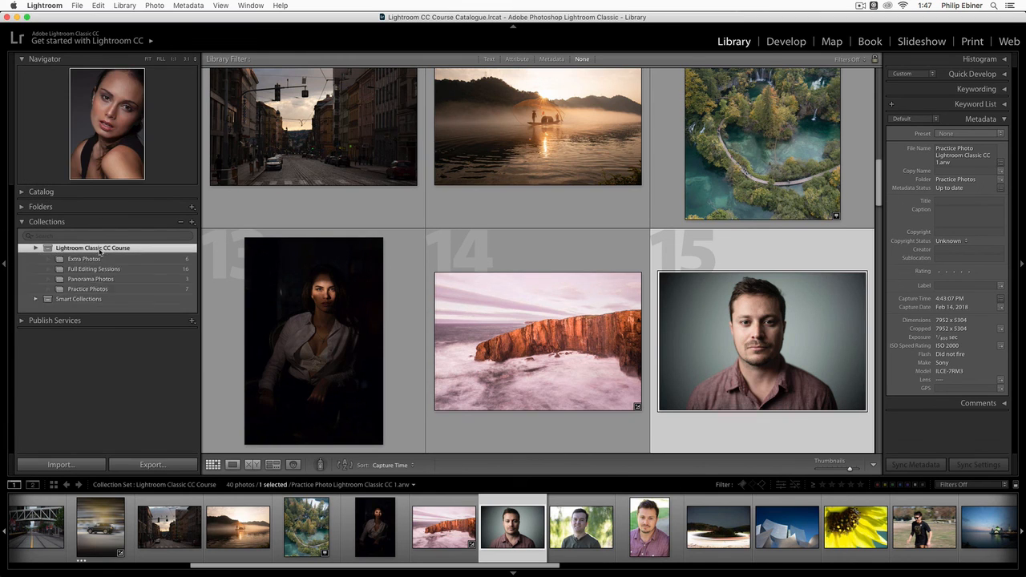
click(98, 259)
click(93, 269)
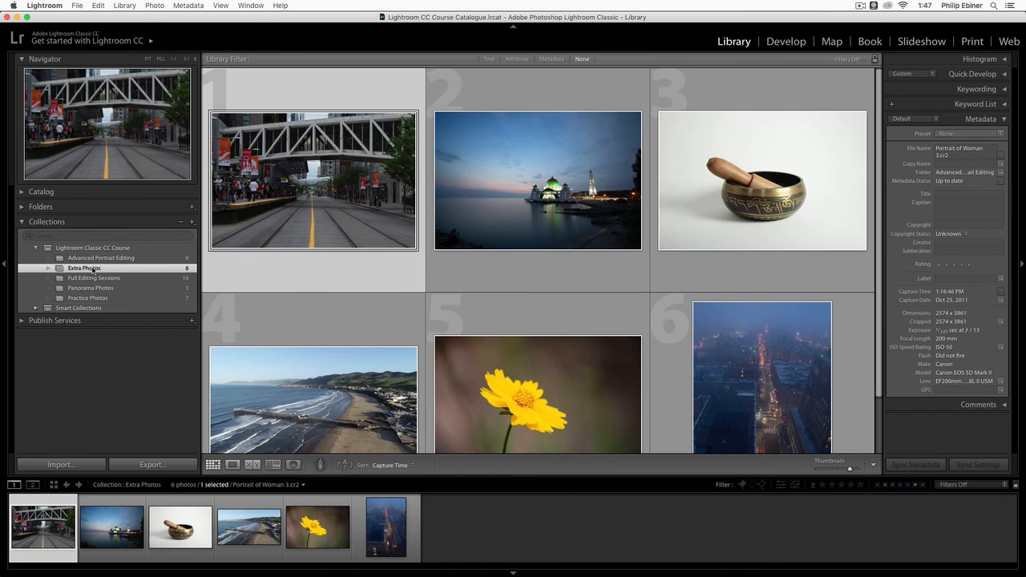